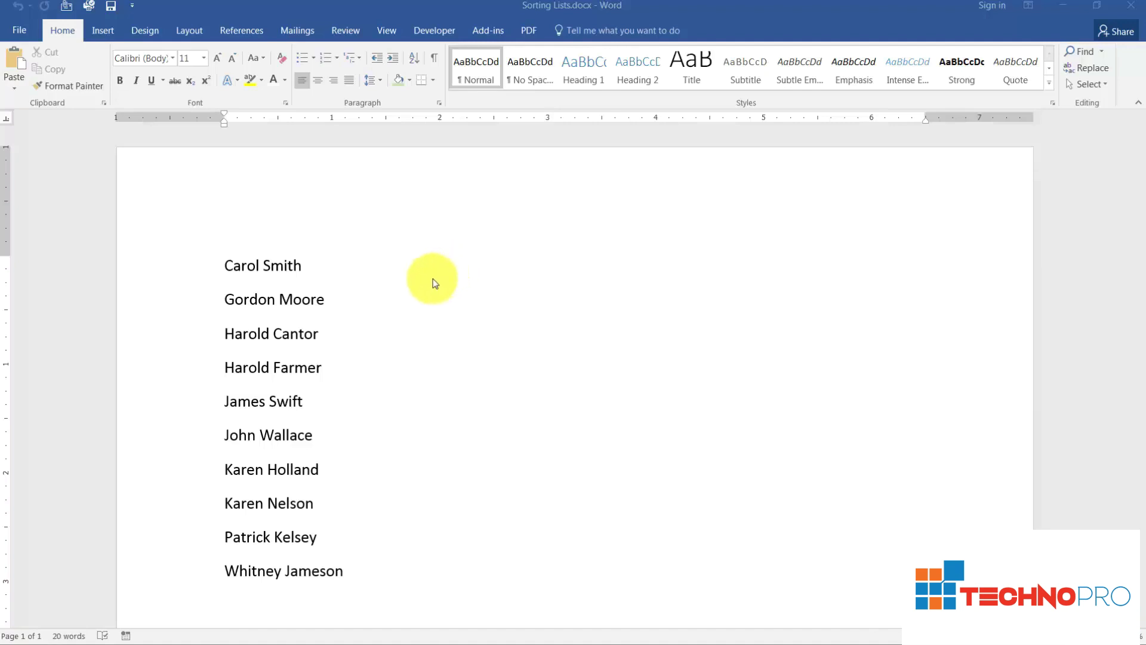
- Display the formatting marks to check how the names in the list are separated, and hide them again
click(435, 59)
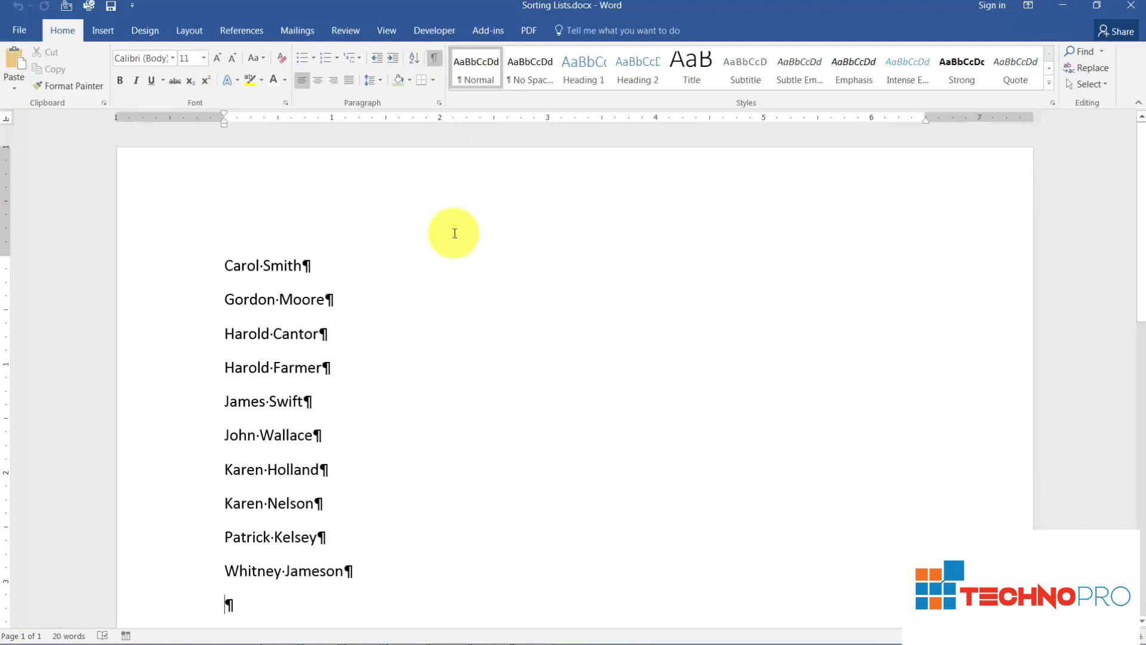
click(435, 59)
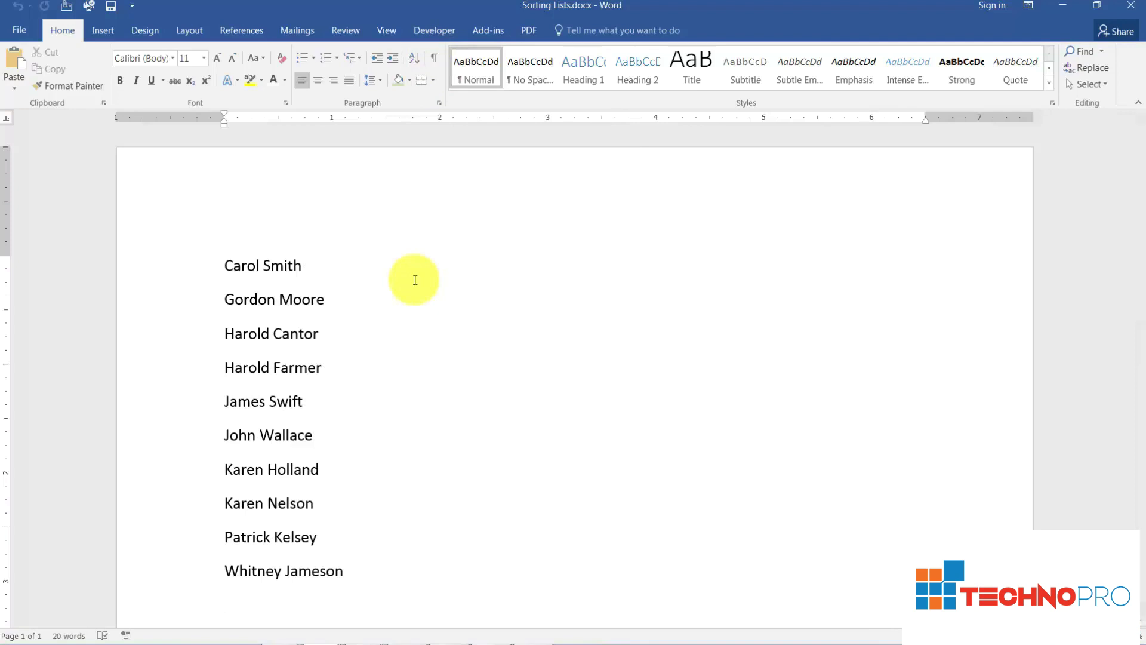
- Select the whole list of names and set its sort options to separate fields at Other, using a space
drag(225, 264, 367, 574)
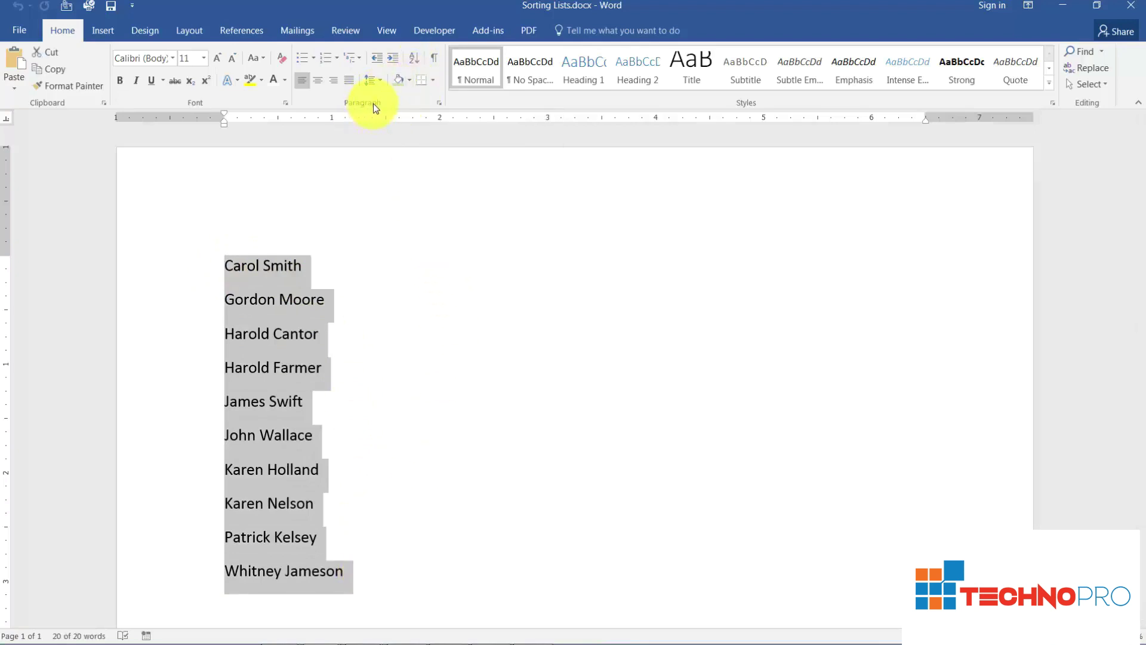
click(415, 59)
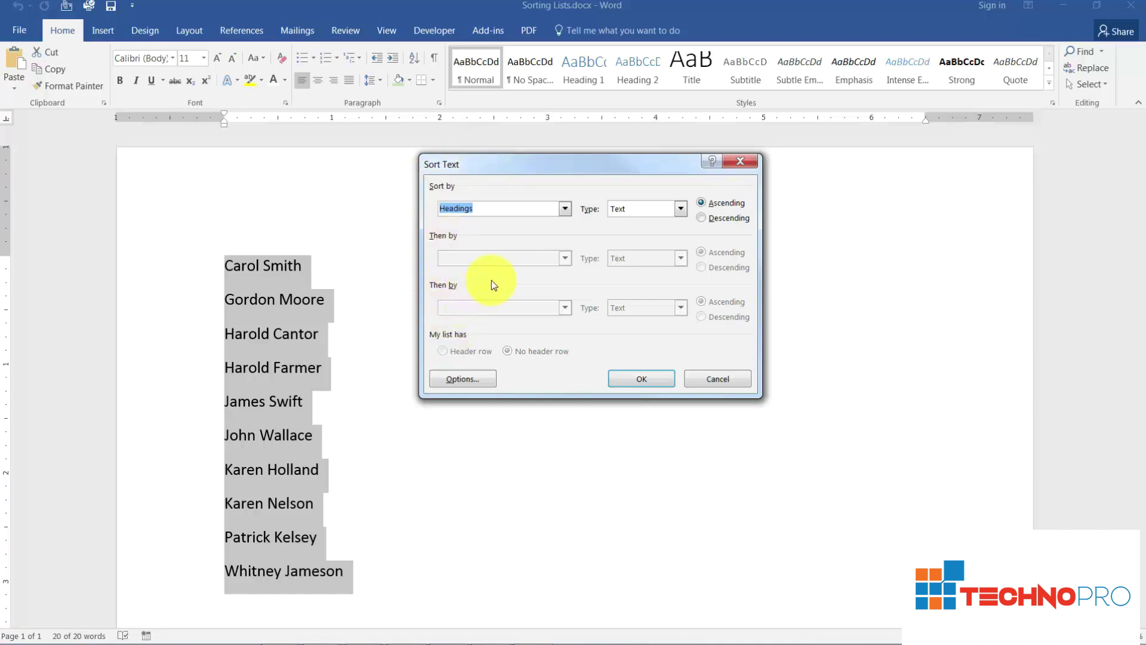
click(462, 382)
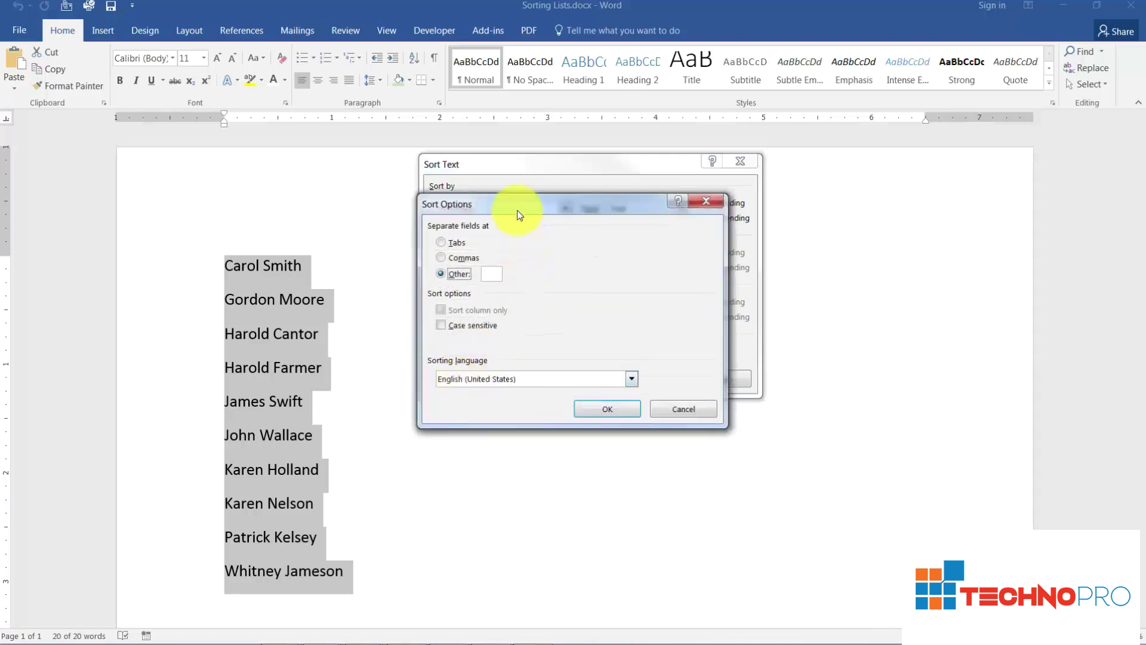
drag(518, 201, 559, 190)
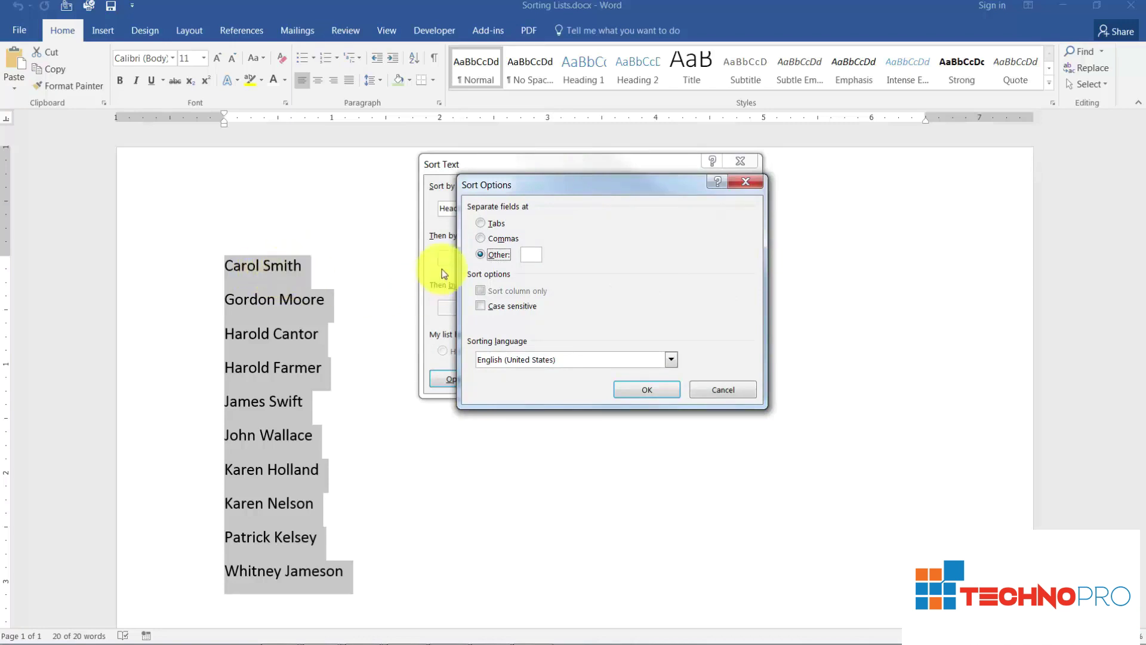
click(482, 224)
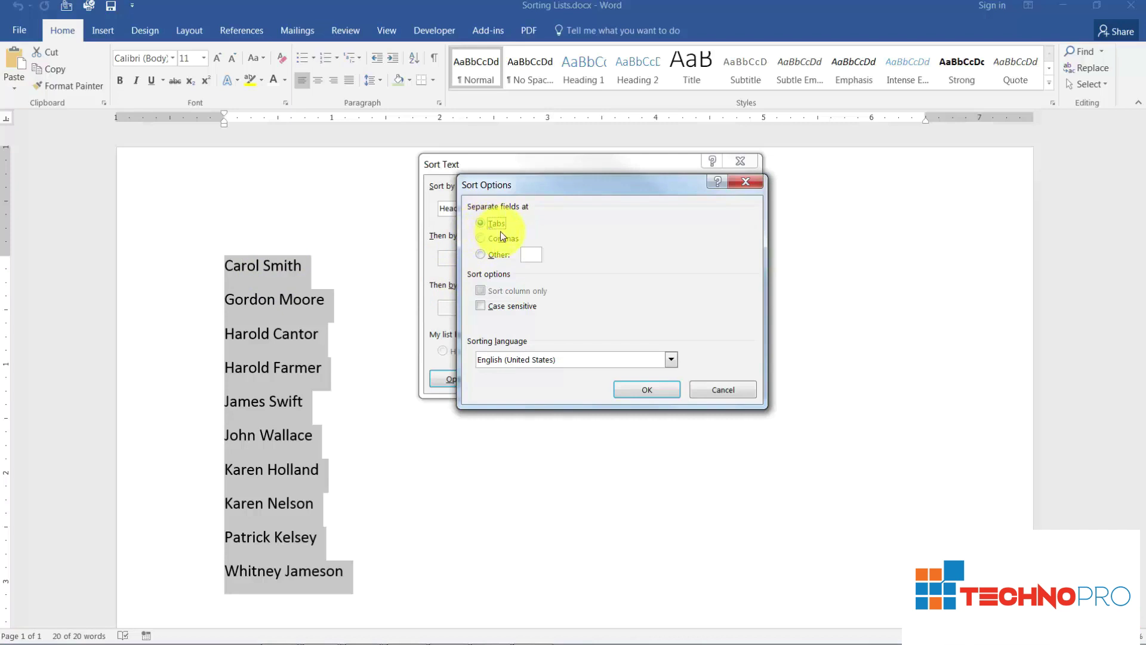
click(481, 255)
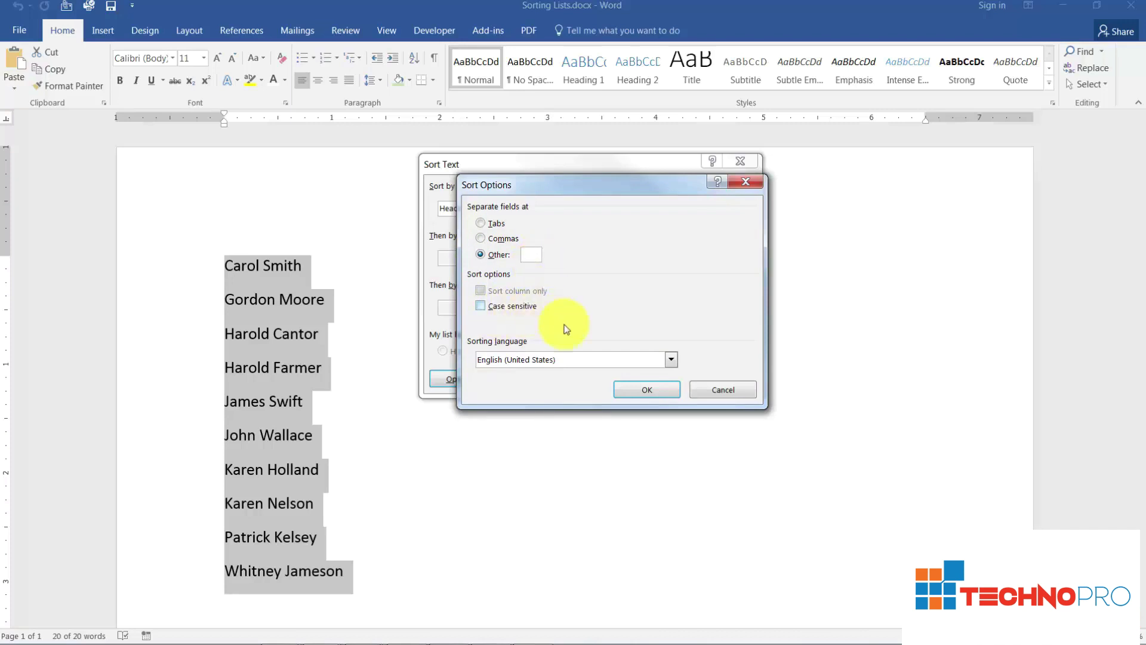
click(645, 389)
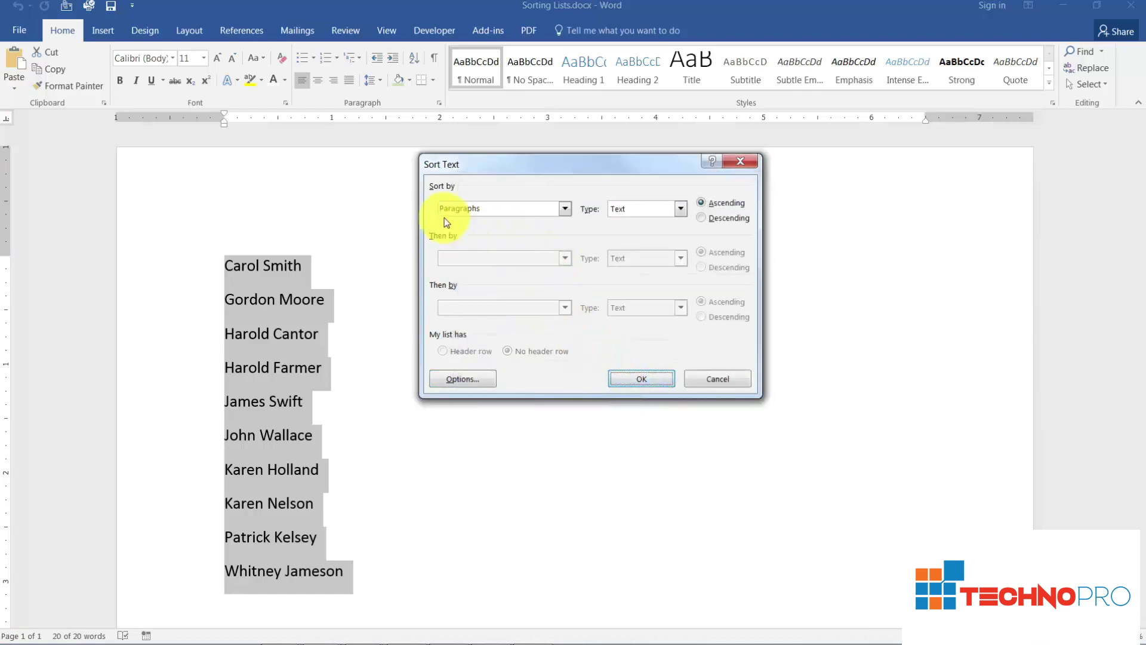
- Sort the selected names by Word 2 as text in ascending order
click(565, 209)
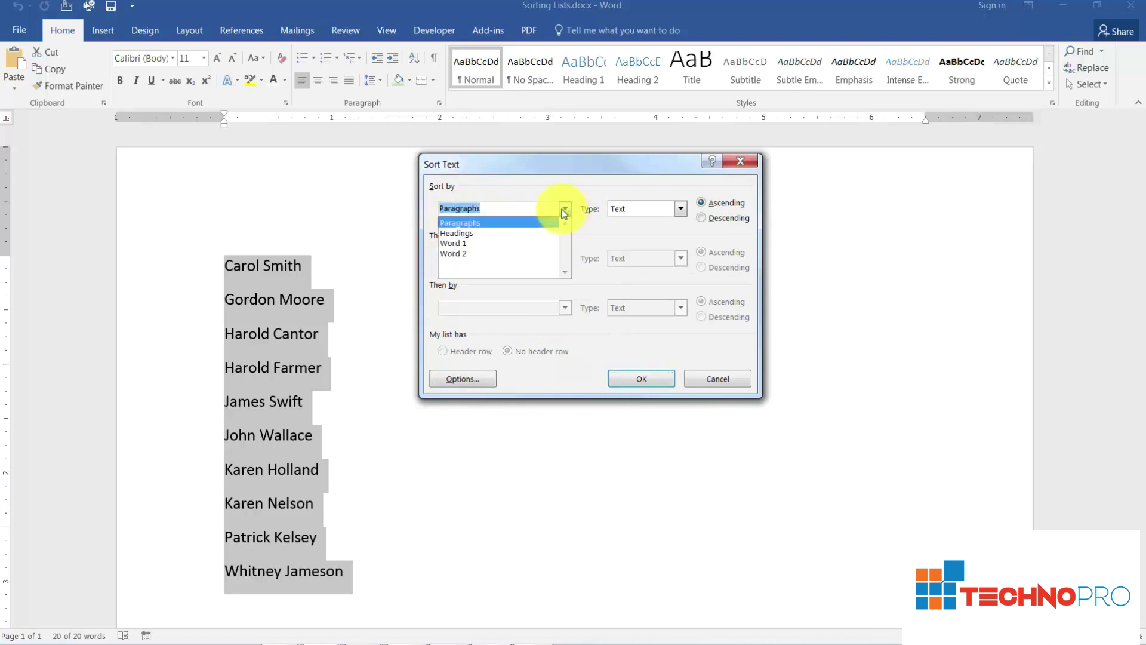
click(456, 253)
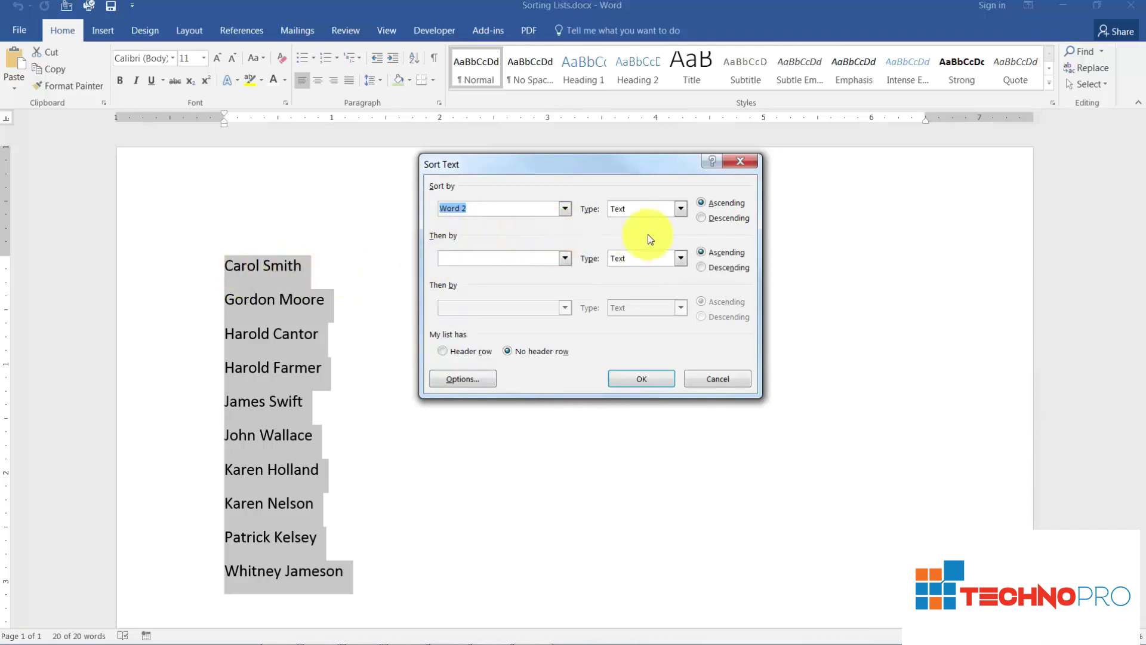
click(680, 209)
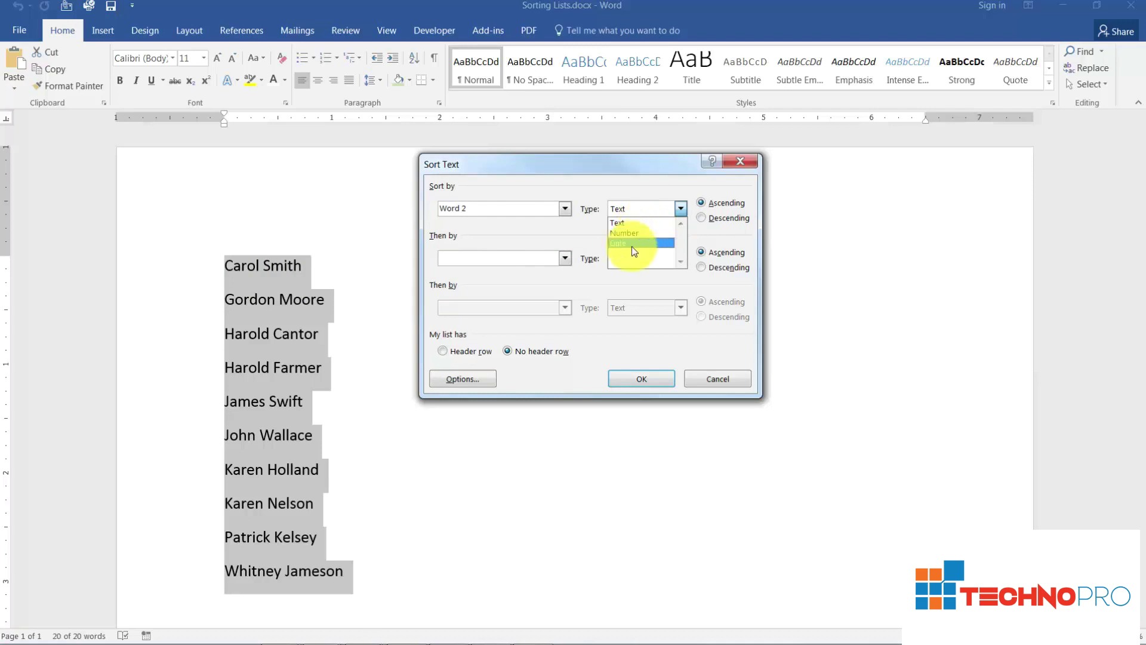
click(701, 202)
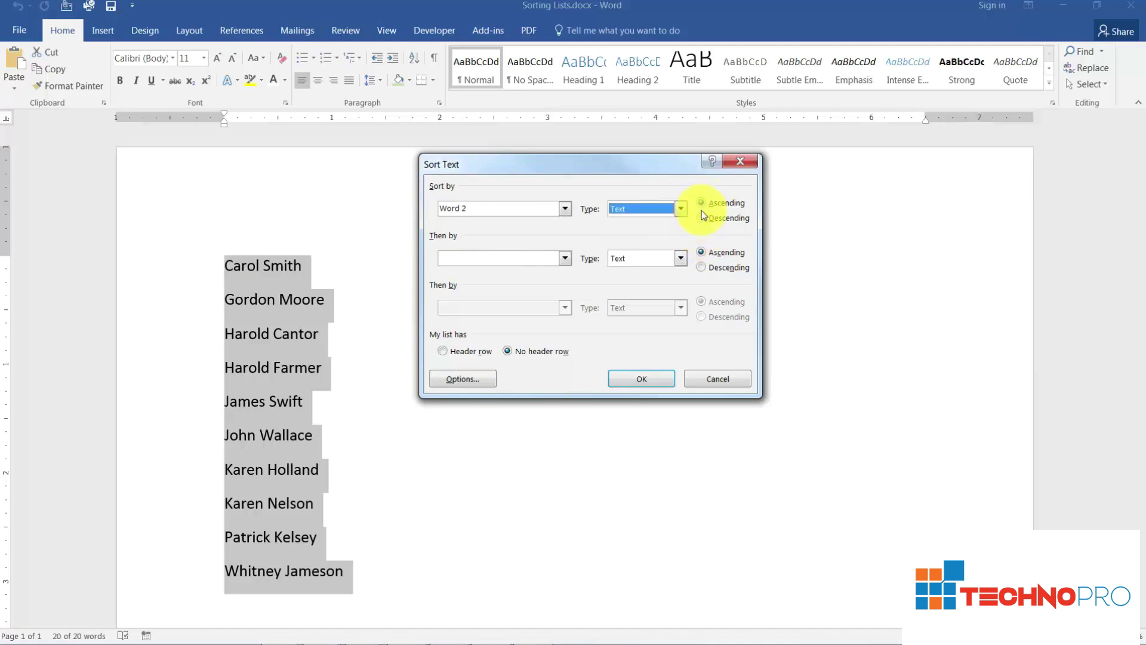
click(648, 380)
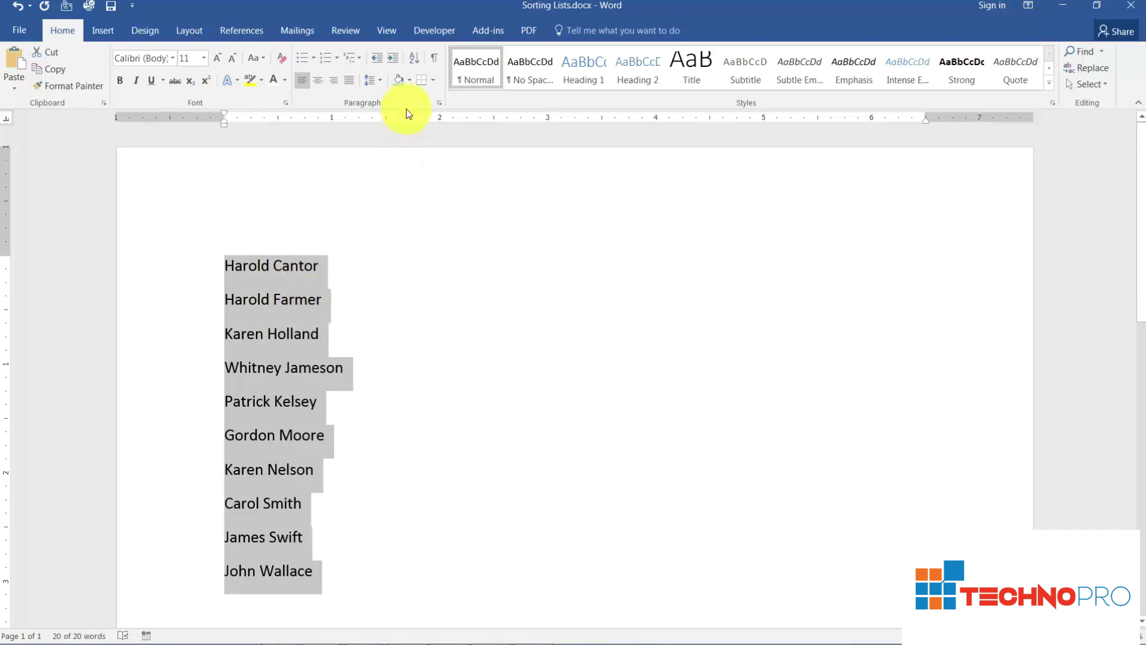
- Check the secondary sort fields available for the name list and reapply the sort by Word 2 alone
click(416, 61)
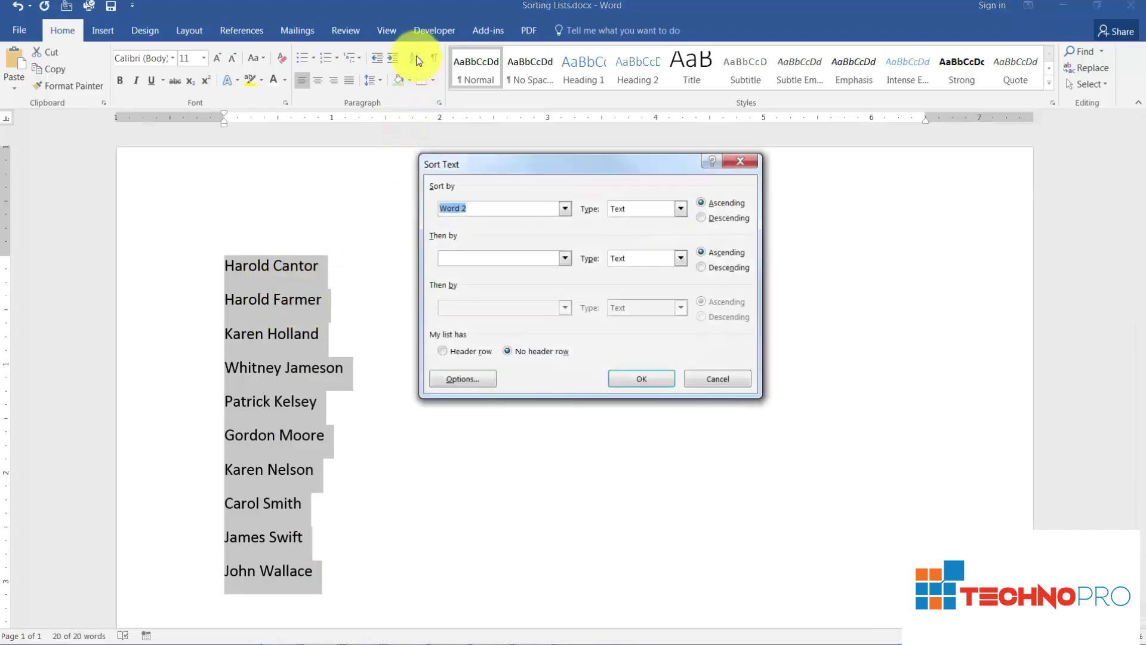
click(566, 260)
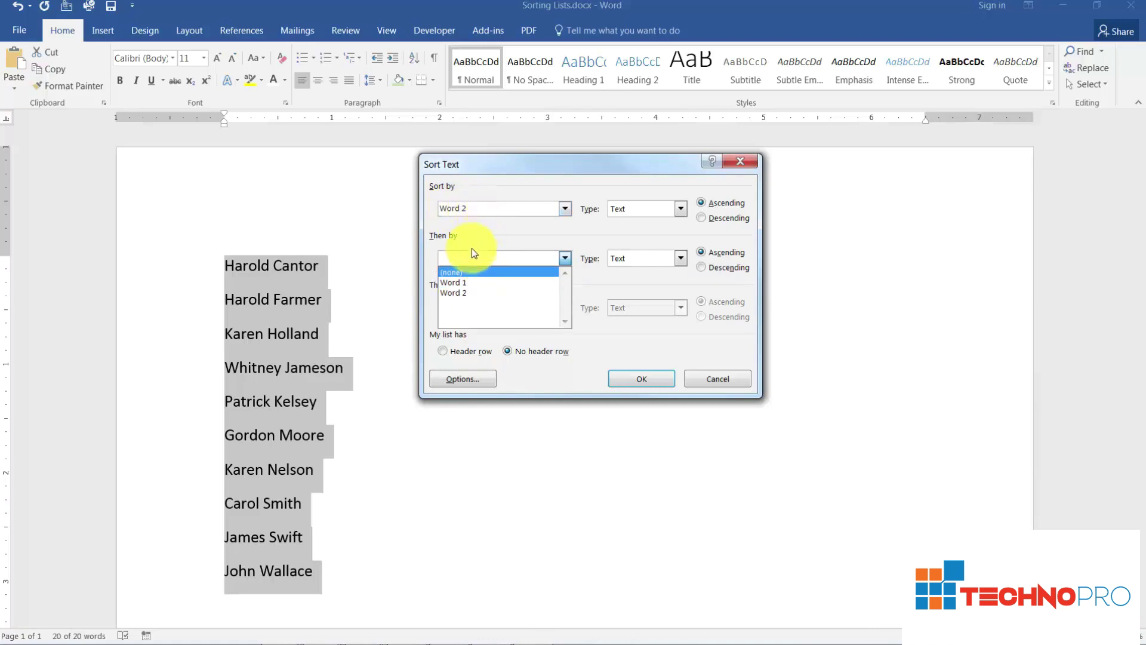
click(490, 238)
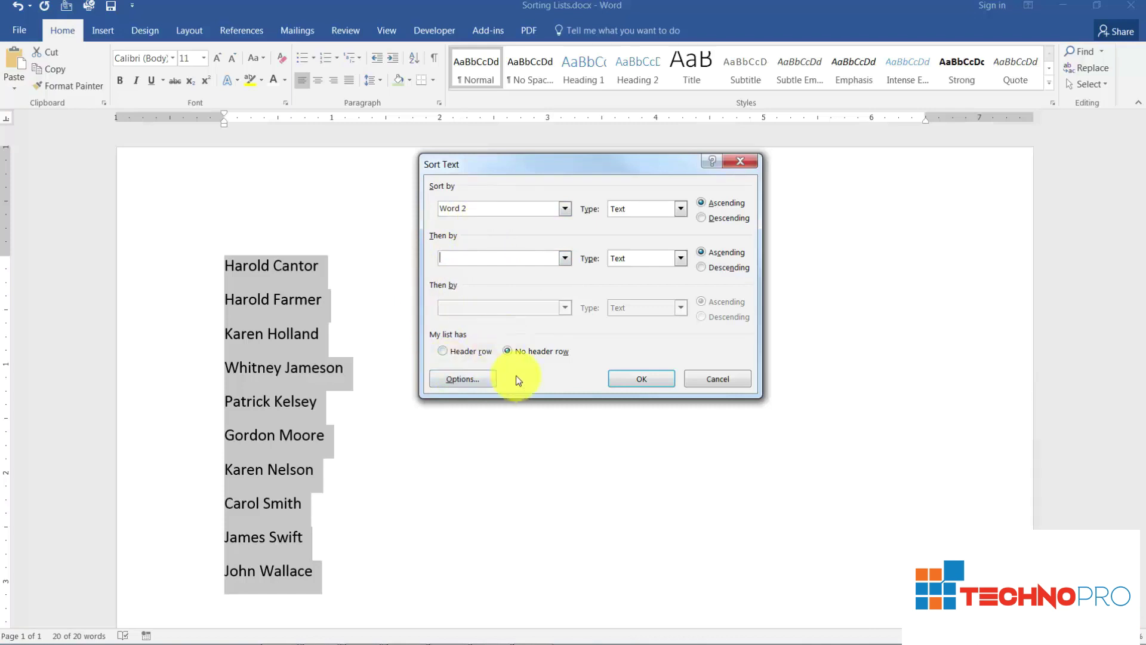
click(638, 378)
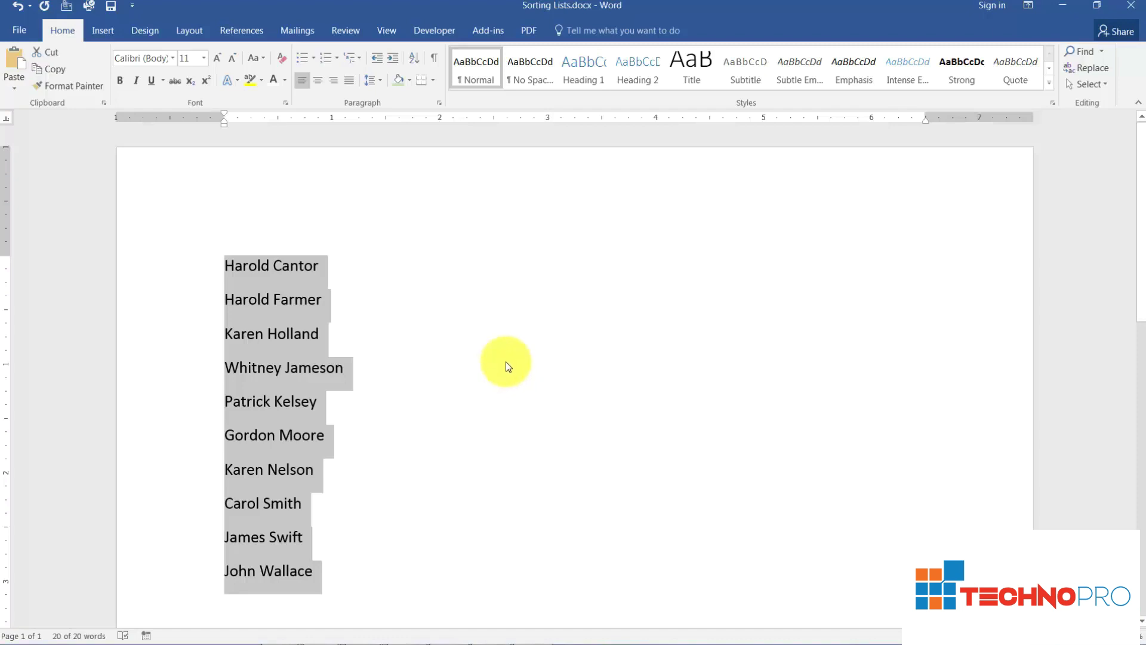
- Switch to the open document Burke Edit.docx
click(385, 33)
click(619, 87)
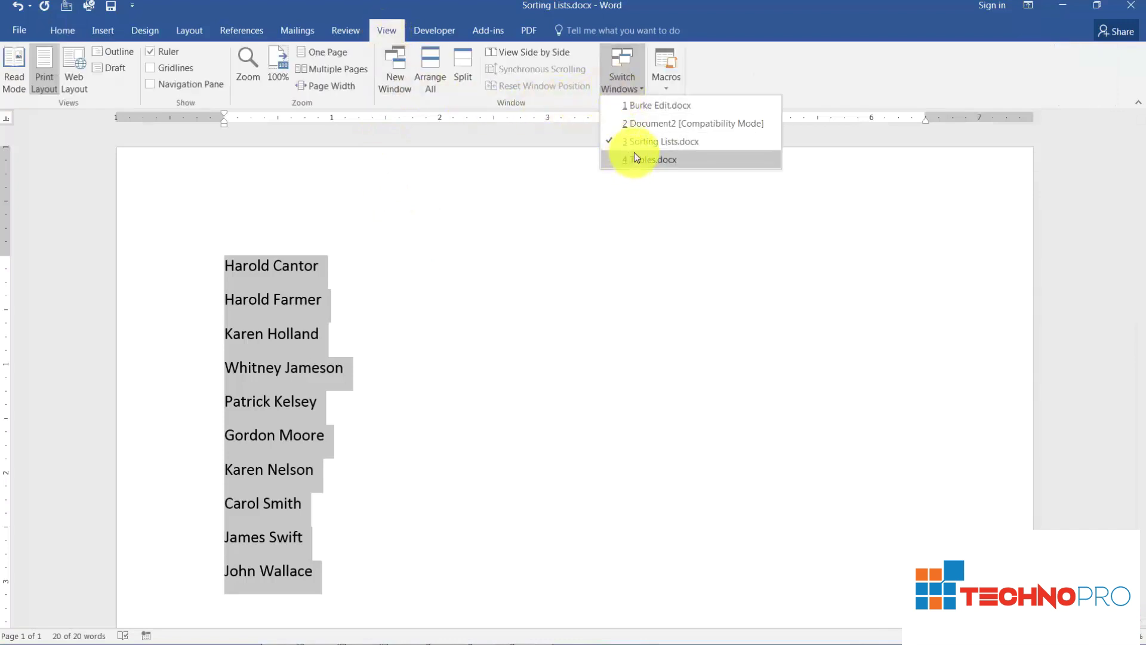
click(638, 105)
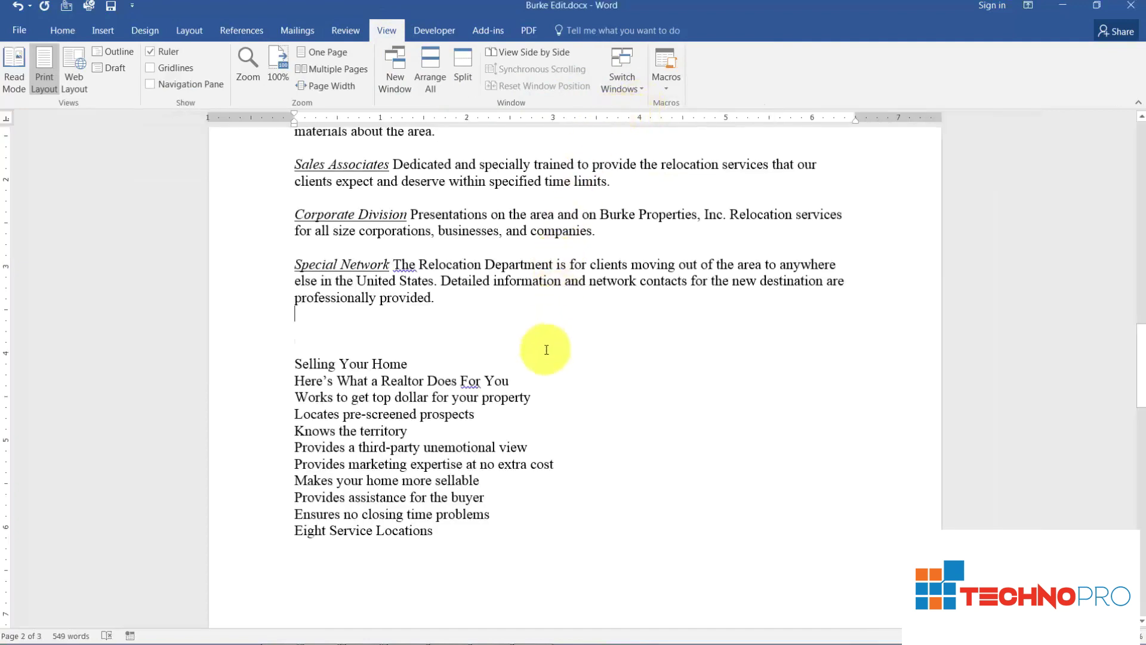
- Select the list from "Selling Your Home" through the page break after "Eight Service Locations" and briefly display its formatting marks
drag(296, 361, 493, 540)
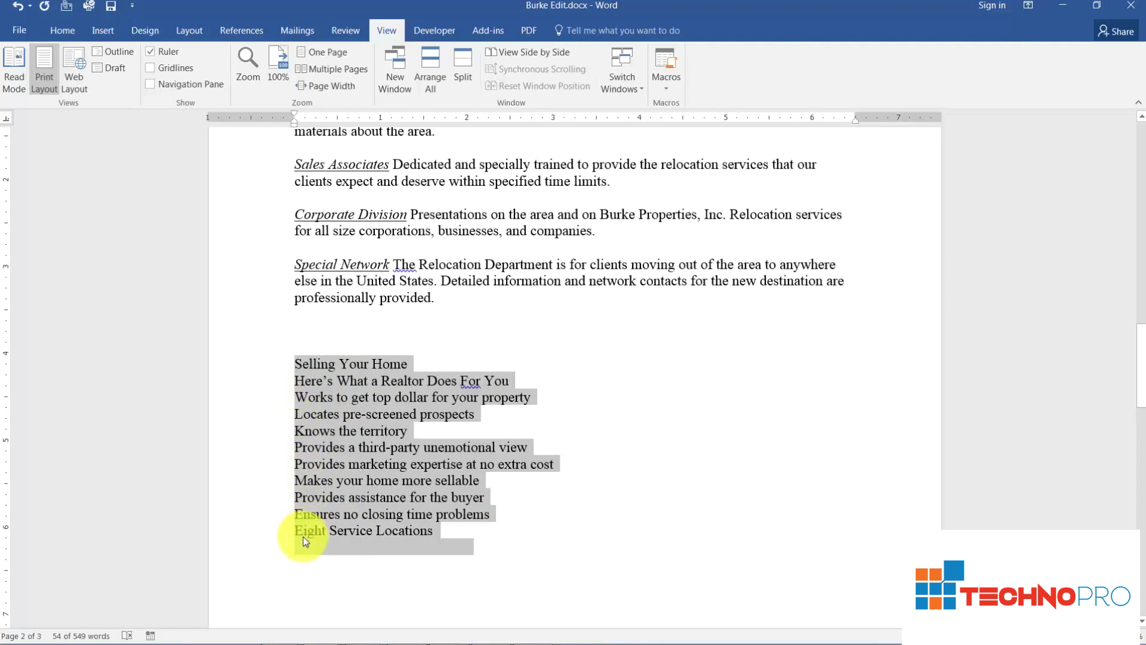
click(62, 30)
click(434, 57)
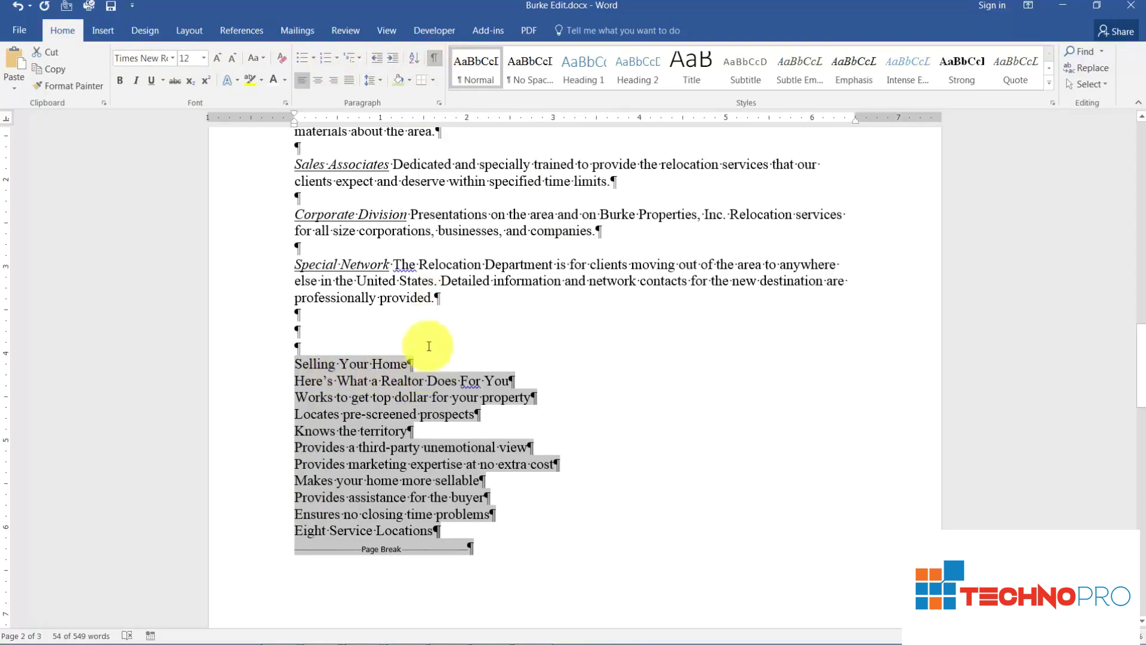
click(434, 57)
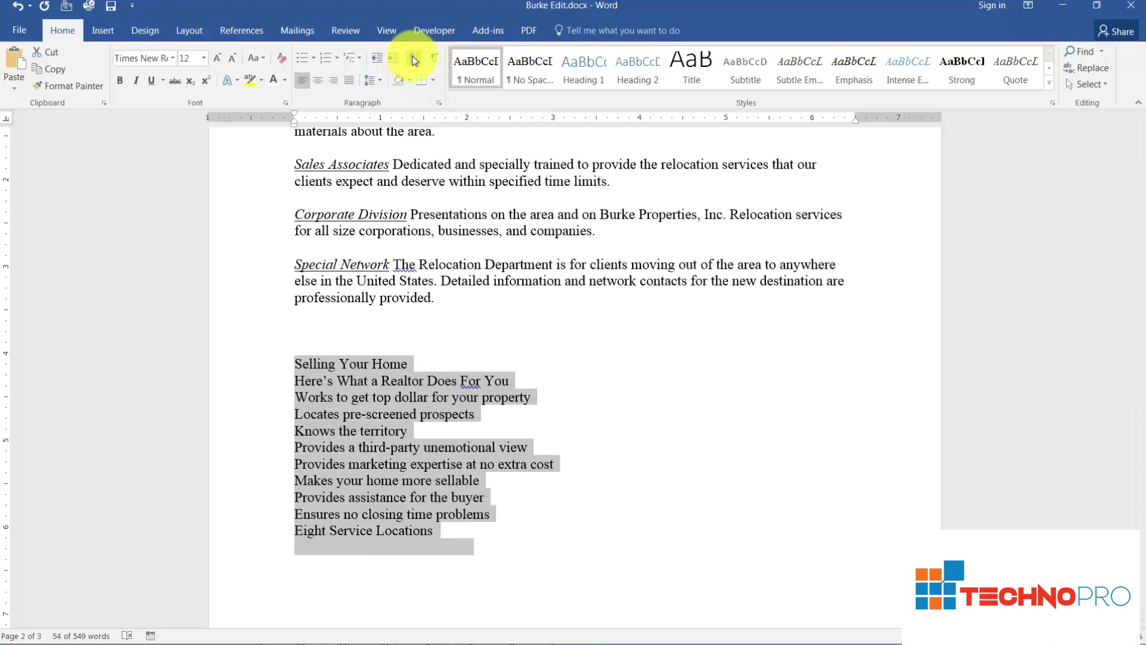
- Set the sort options for the selected lines to separate fields at Other, using a space
click(411, 63)
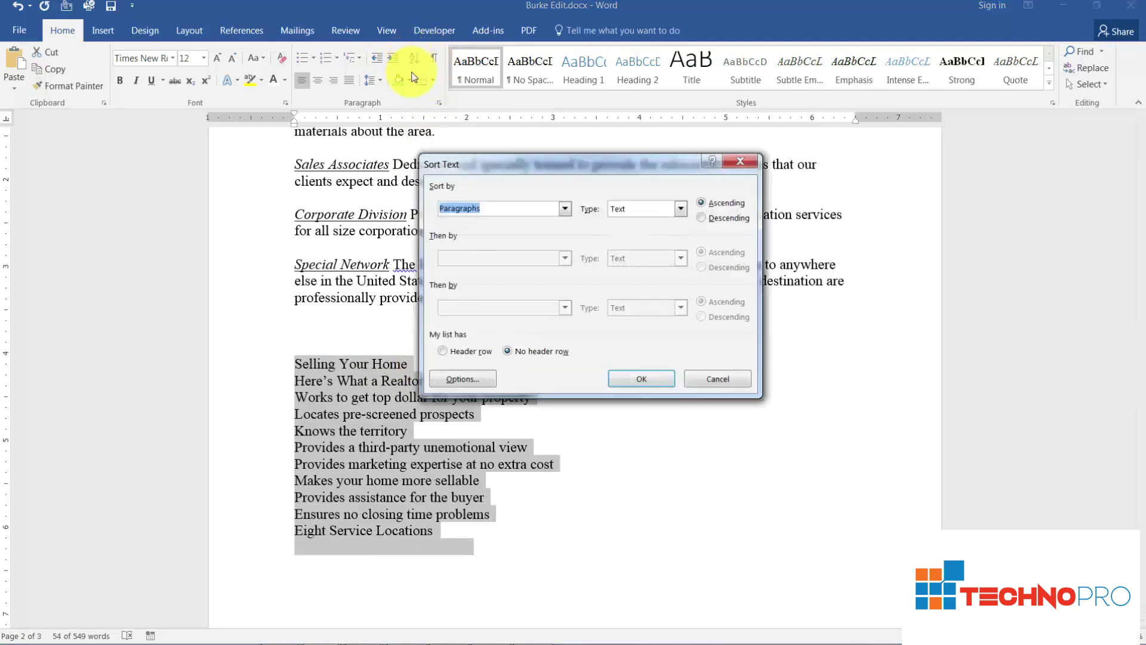
click(478, 380)
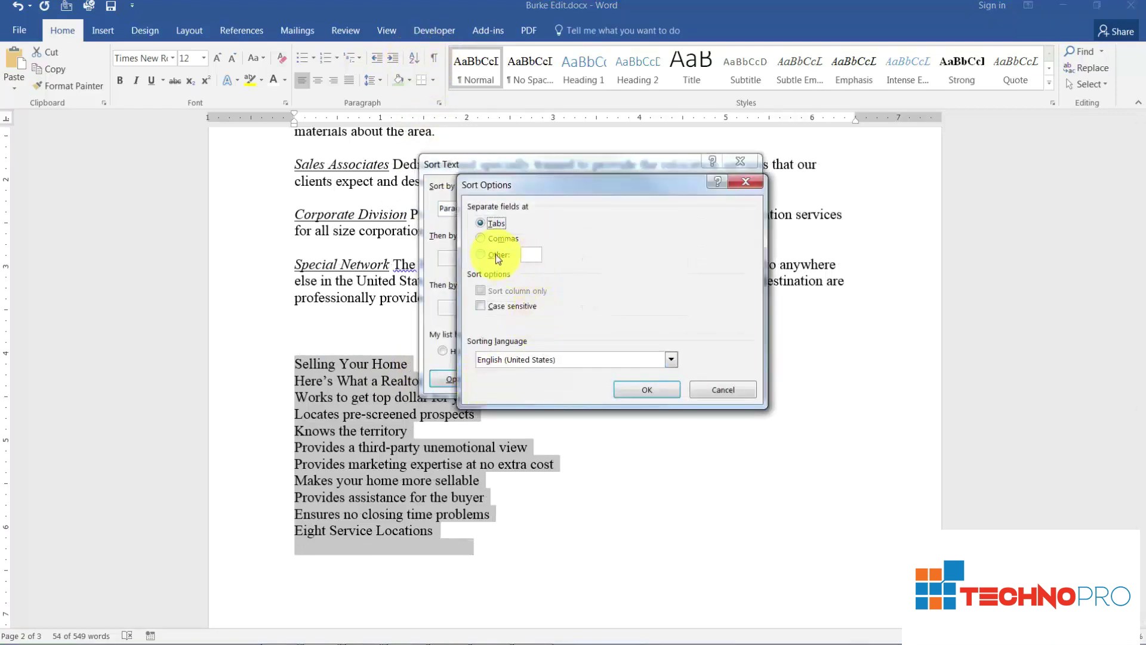
click(484, 254)
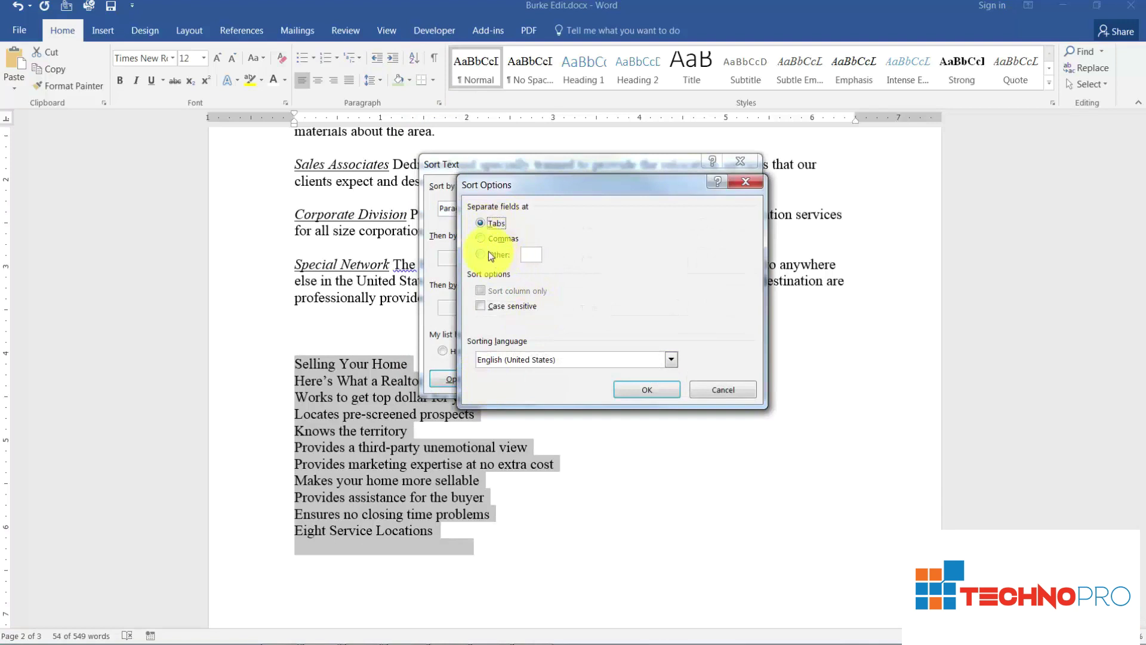
text(0)
key(BackSpace)
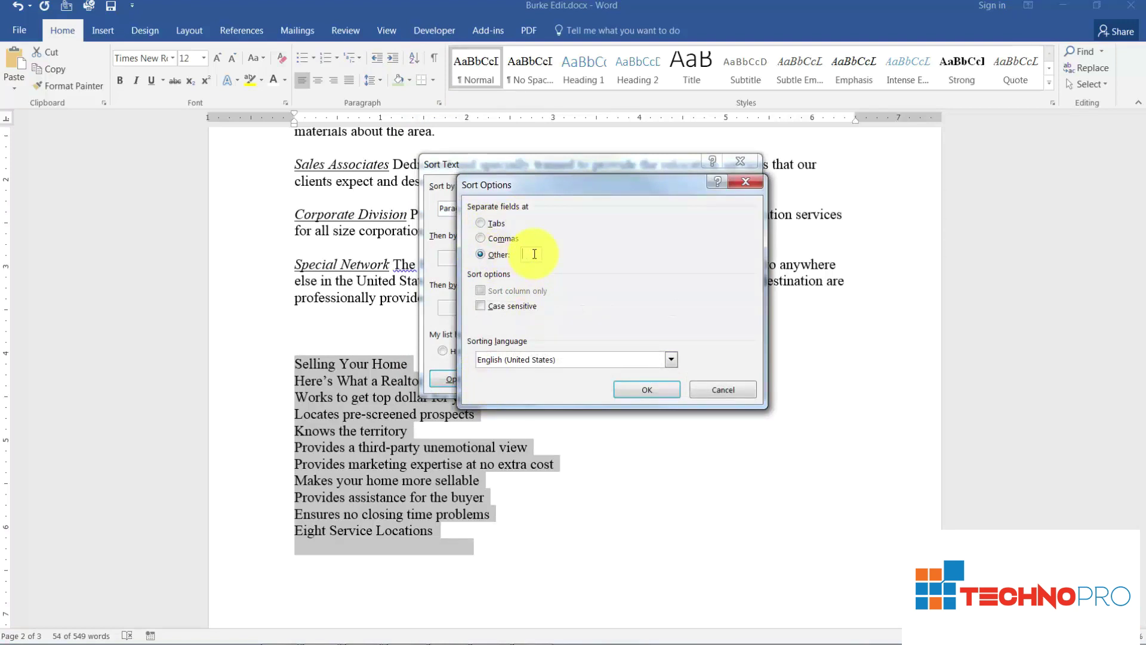
click(647, 389)
- Sort the selected lines by Word 1 as text in ascending order
click(564, 208)
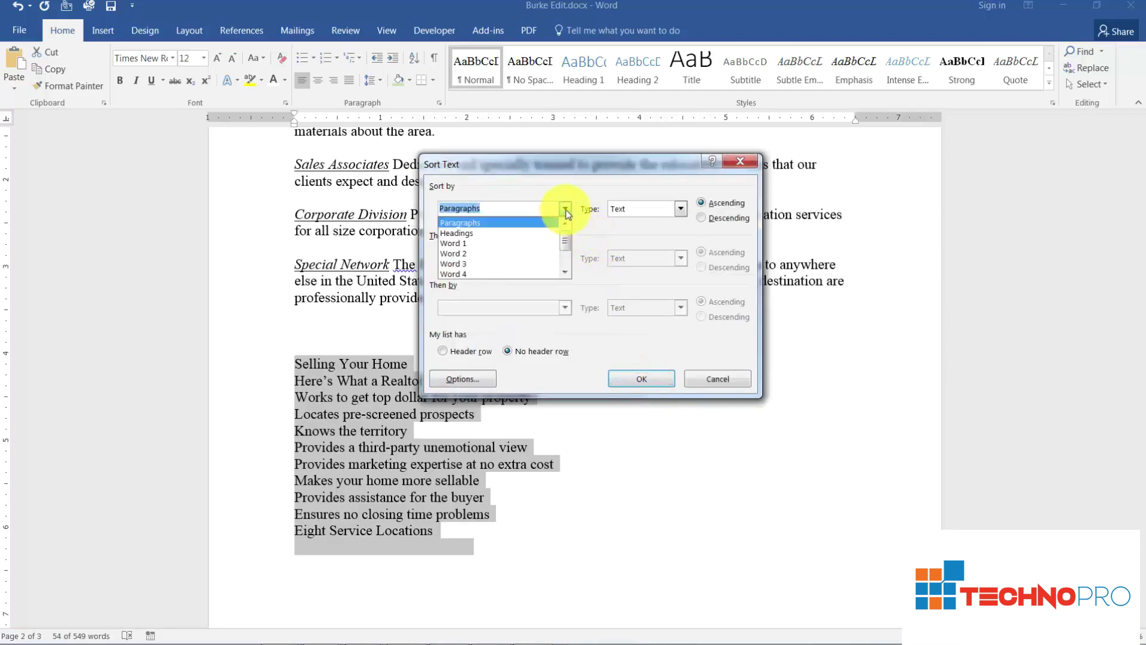
click(476, 243)
click(647, 380)
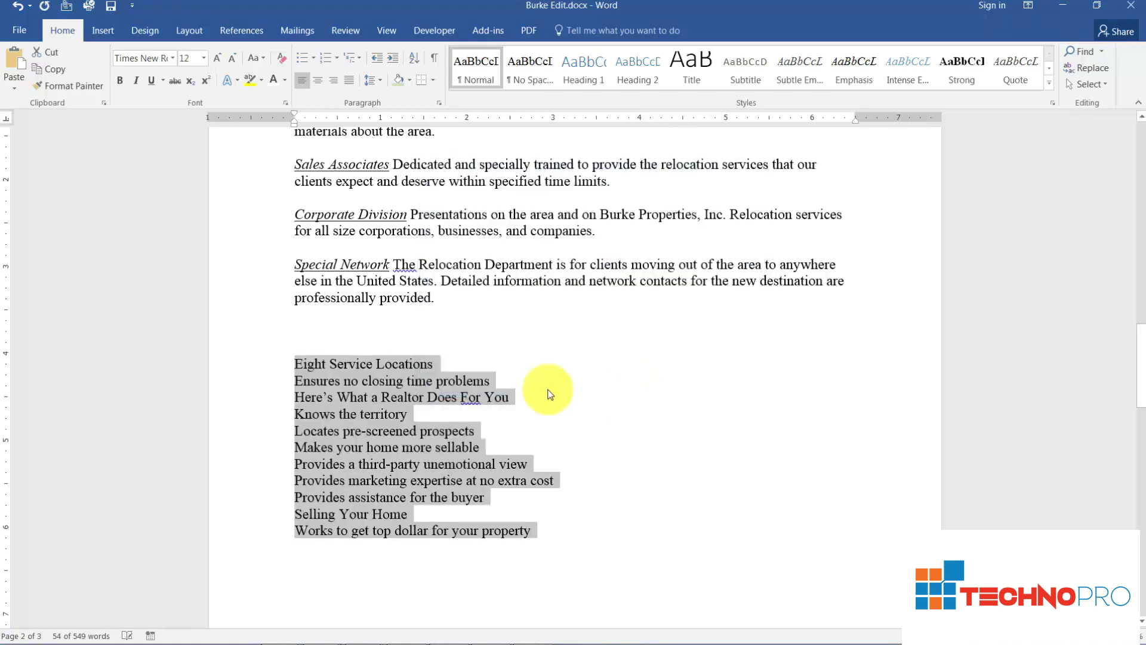